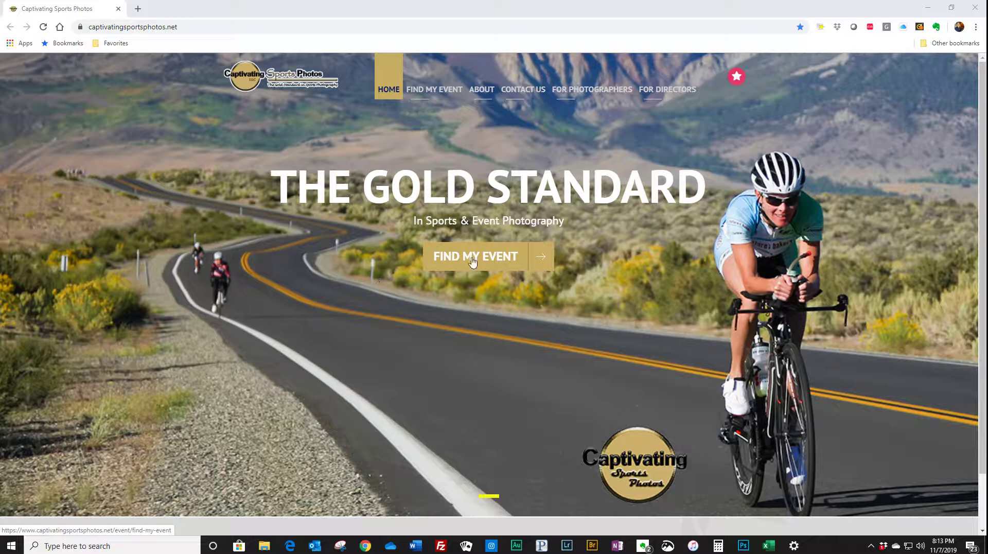
Step: Find the 2019 Santa Clarita Marathon photo search page via Find My Event
click(538, 259)
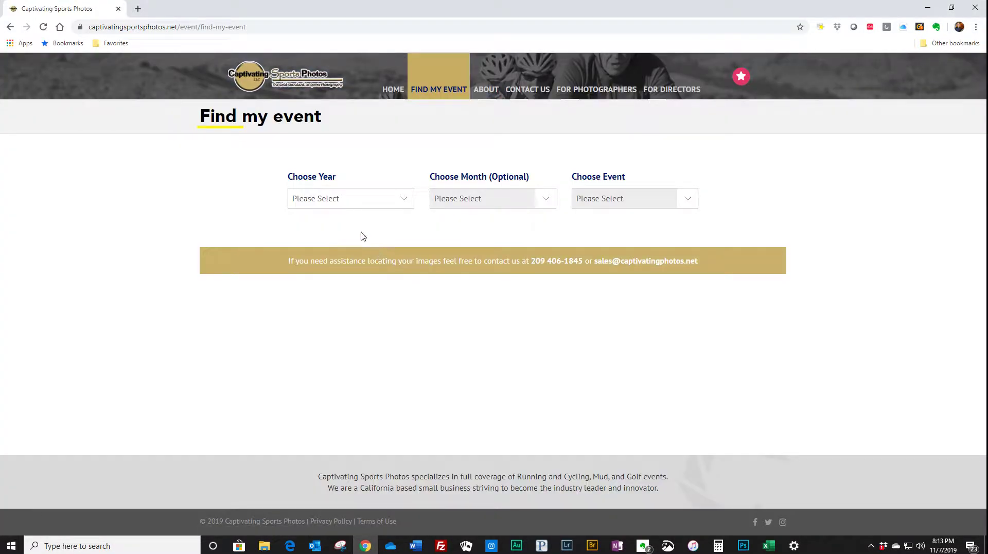
click(343, 202)
click(318, 227)
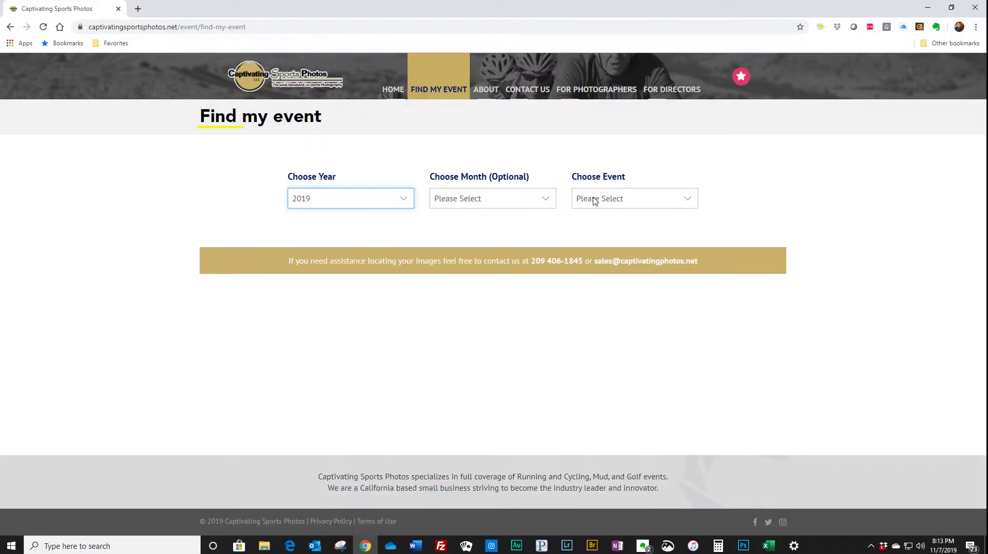
click(595, 200)
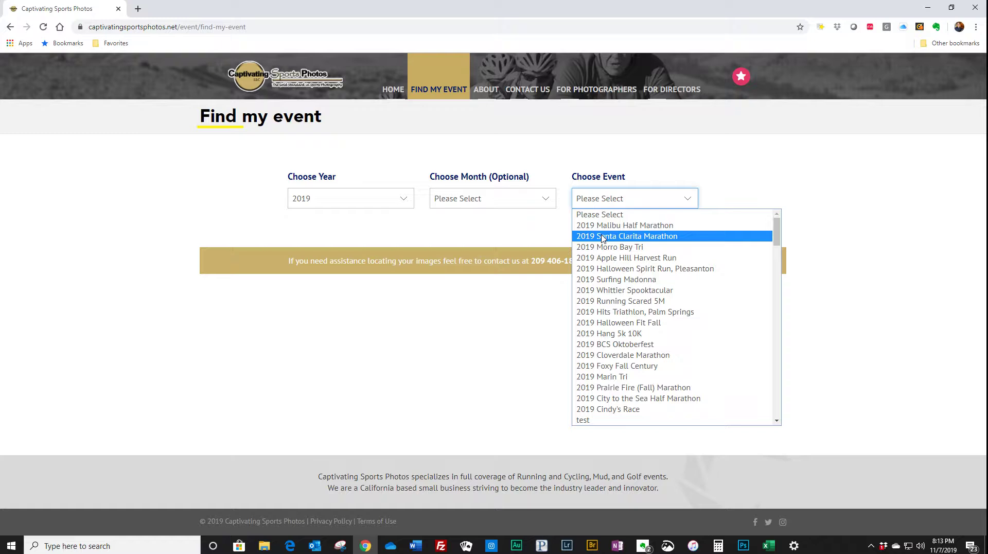
click(603, 237)
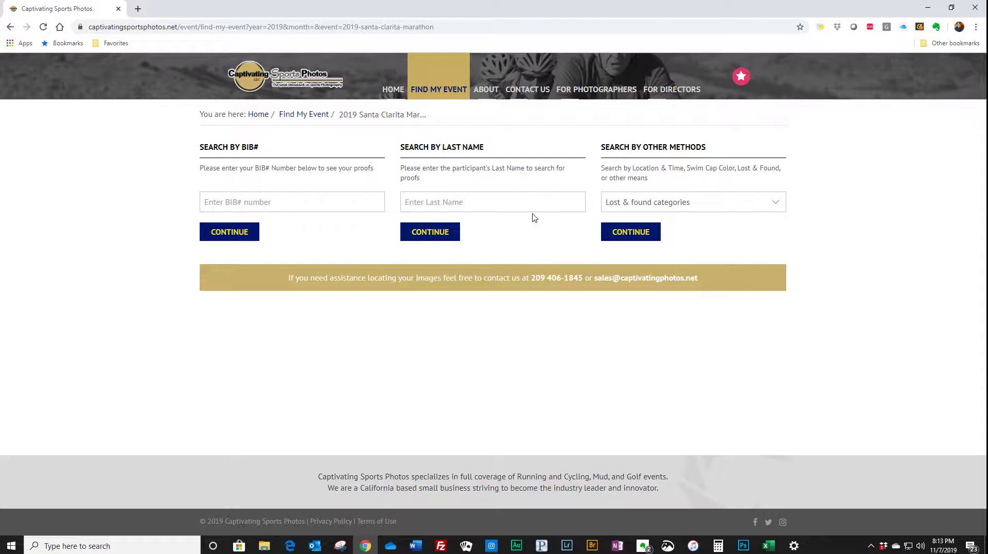
Step: Launch the Website backend from the desktop and sign in to the admin
click(926, 9)
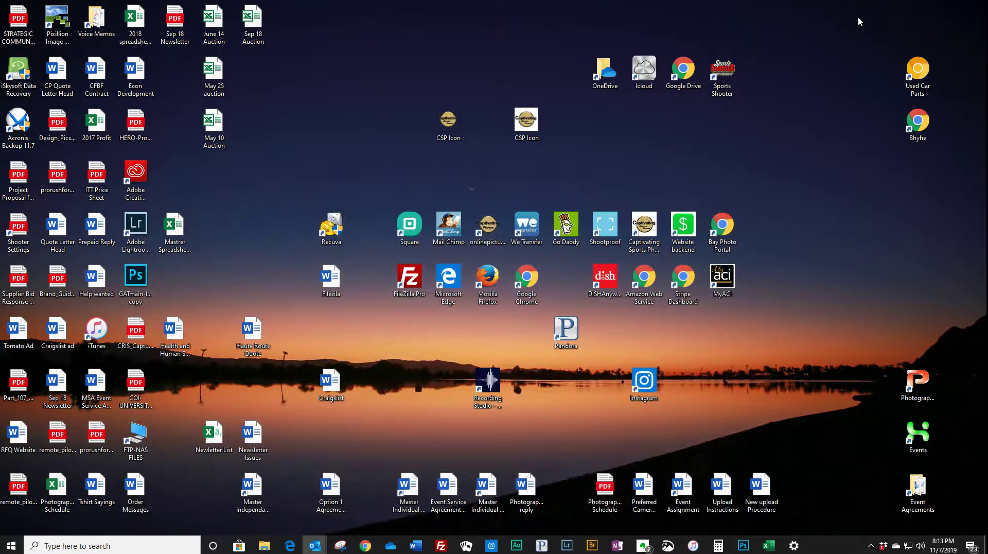
double_click(683, 226)
click(476, 222)
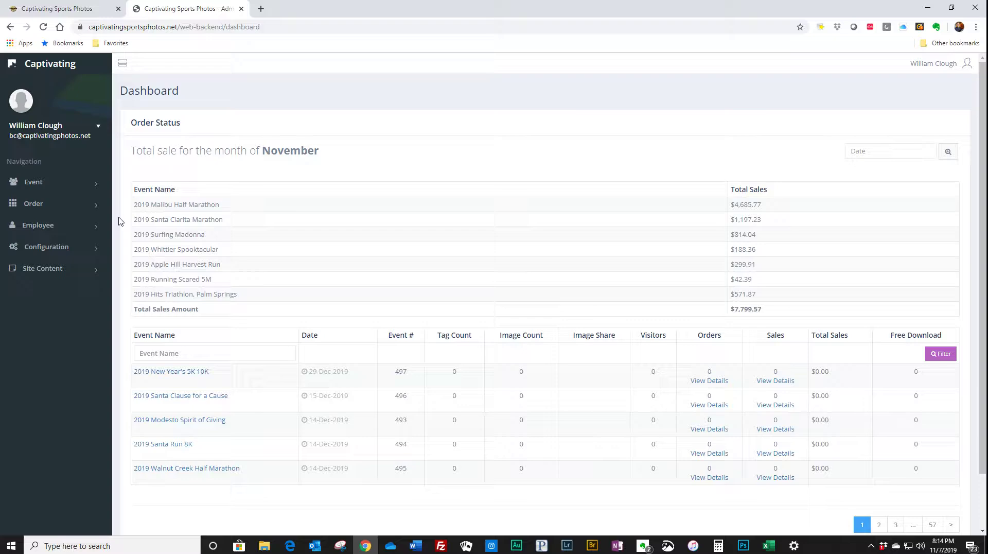
Step: Show the admin Event List and scroll to the 2019 Santa Clarita Marathon row
click(32, 184)
click(37, 205)
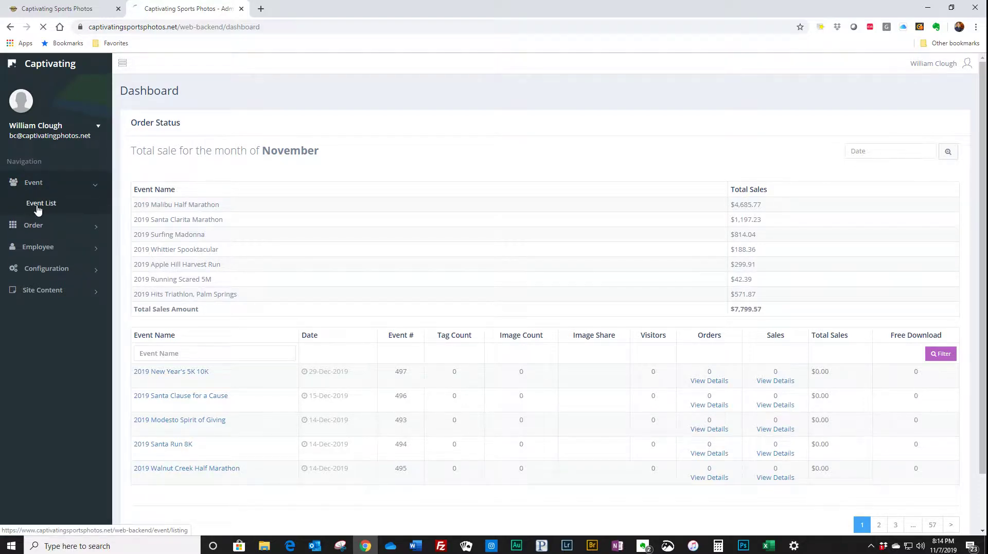
scroll(648, 304, down, 15)
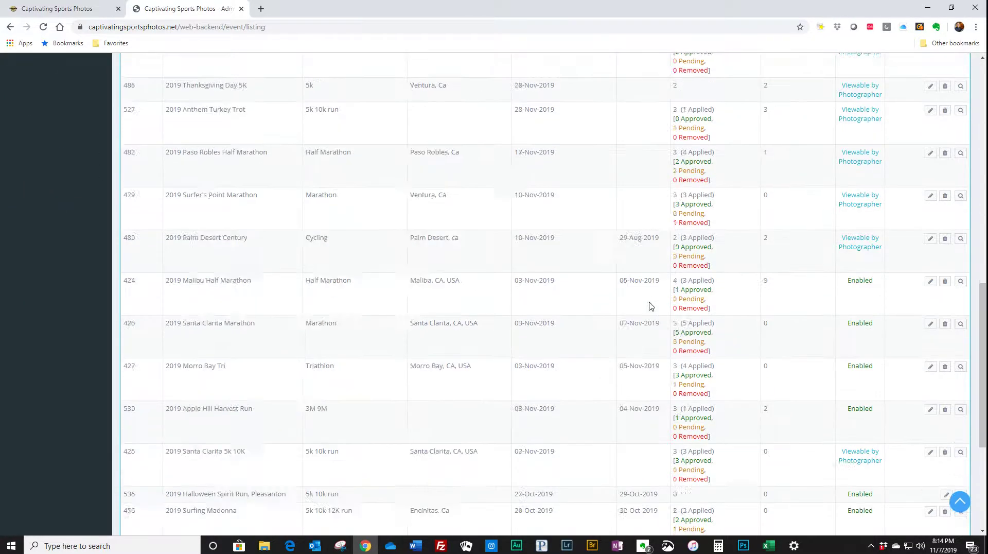
scroll(651, 307, down, 3)
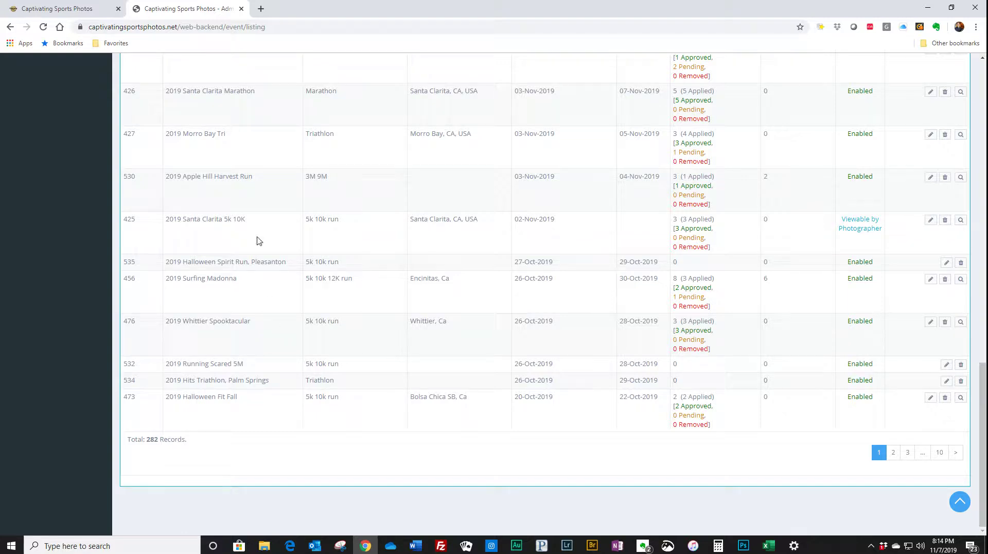
scroll(279, 175, up, 1)
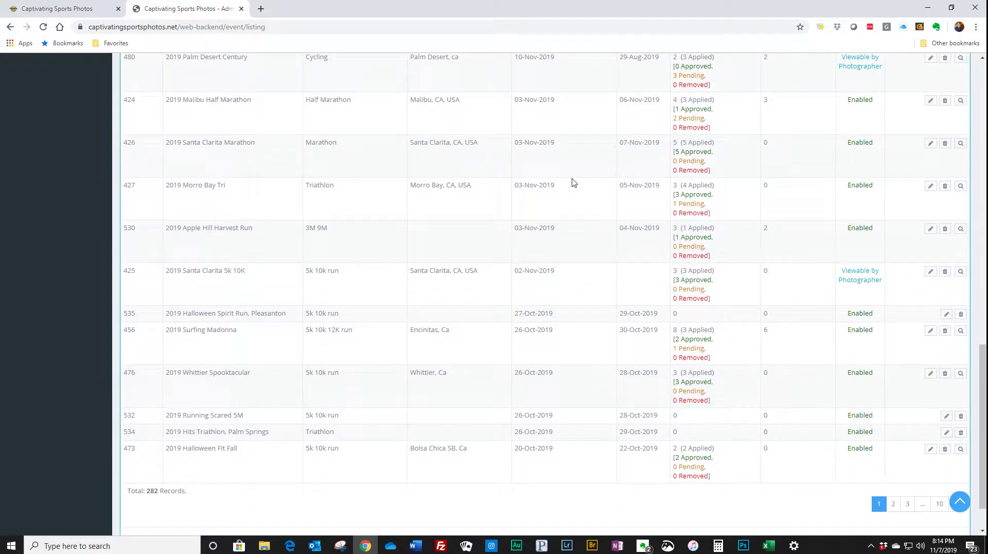
Step: Edit event row 426 and review its General settings, including the 2019-11-07 release date
click(930, 143)
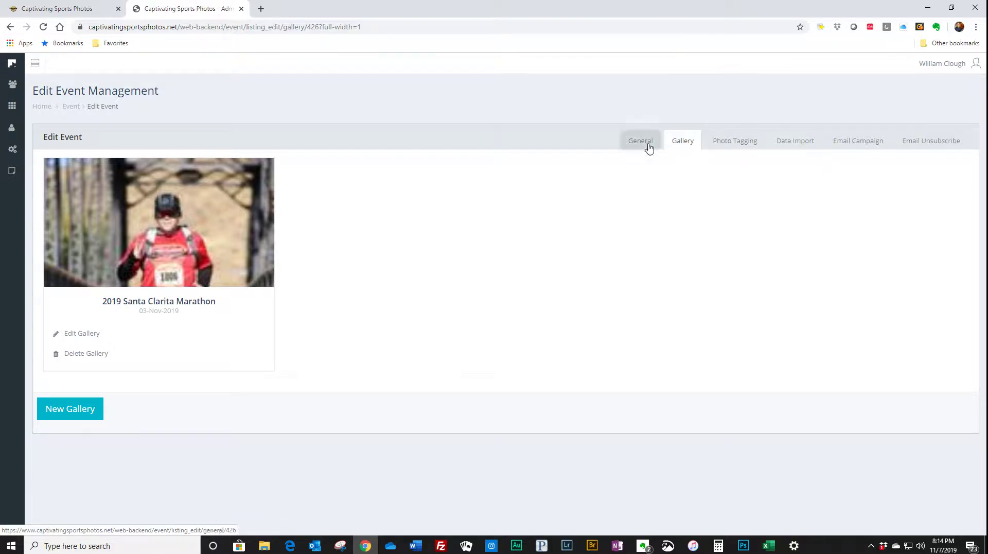
click(641, 144)
scroll(513, 251, down, 4)
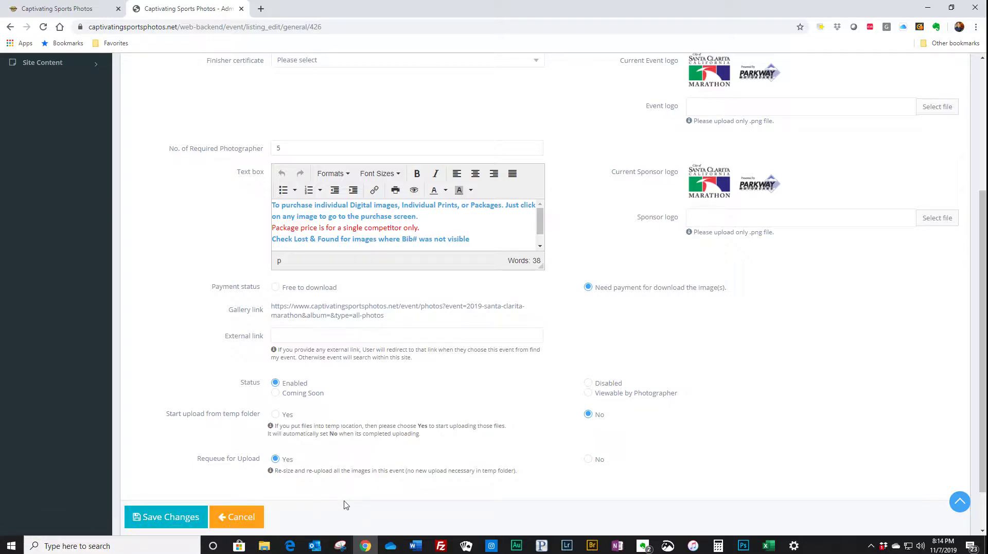
scroll(484, 361, up, 4)
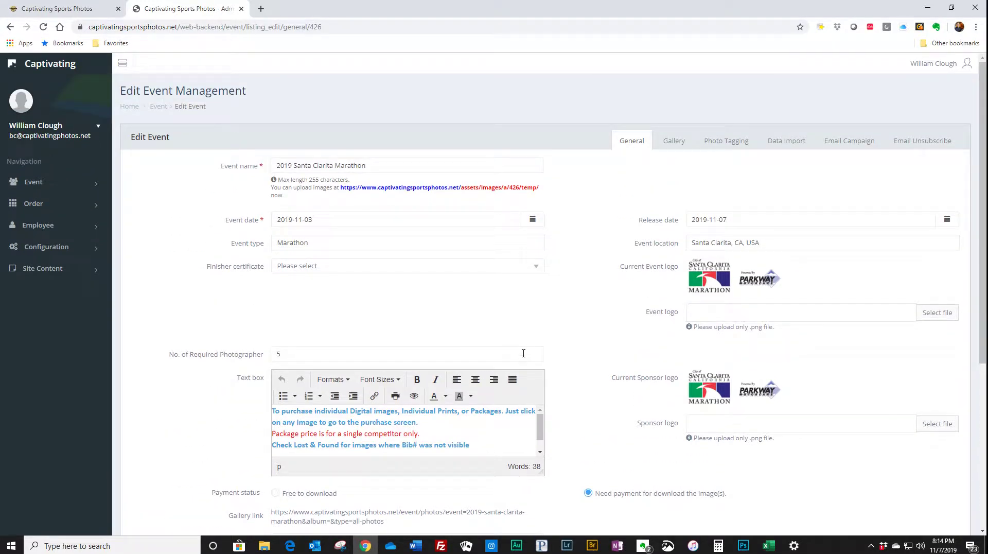
Step: Search the Santa Clarita Marathon photos for bib 1515 and browse the results grid
click(32, 8)
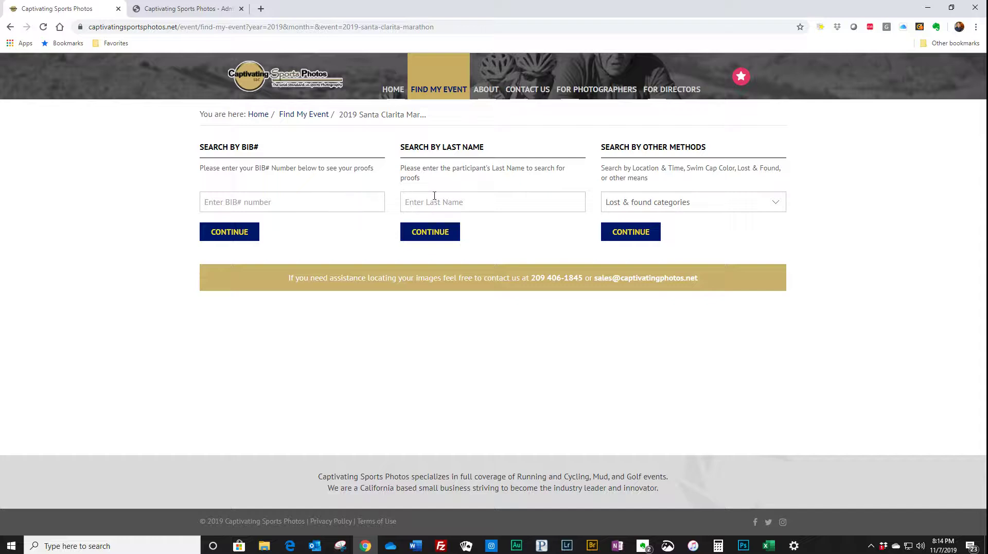
click(319, 207)
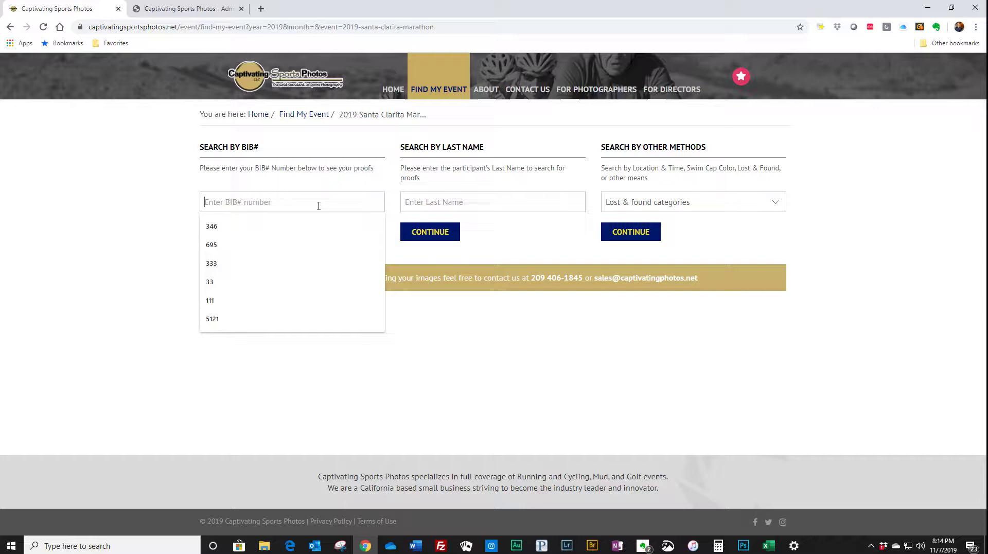
text(1515)
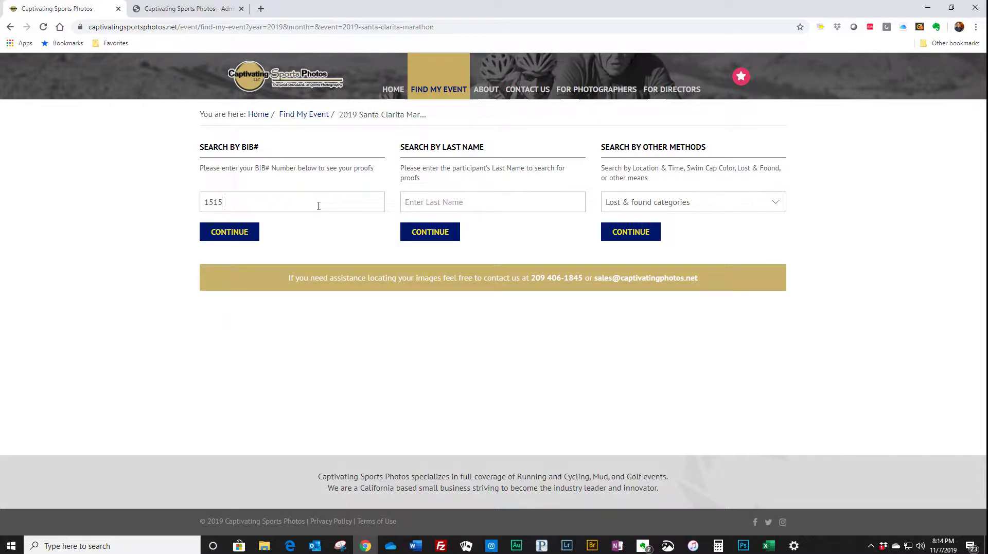
click(246, 234)
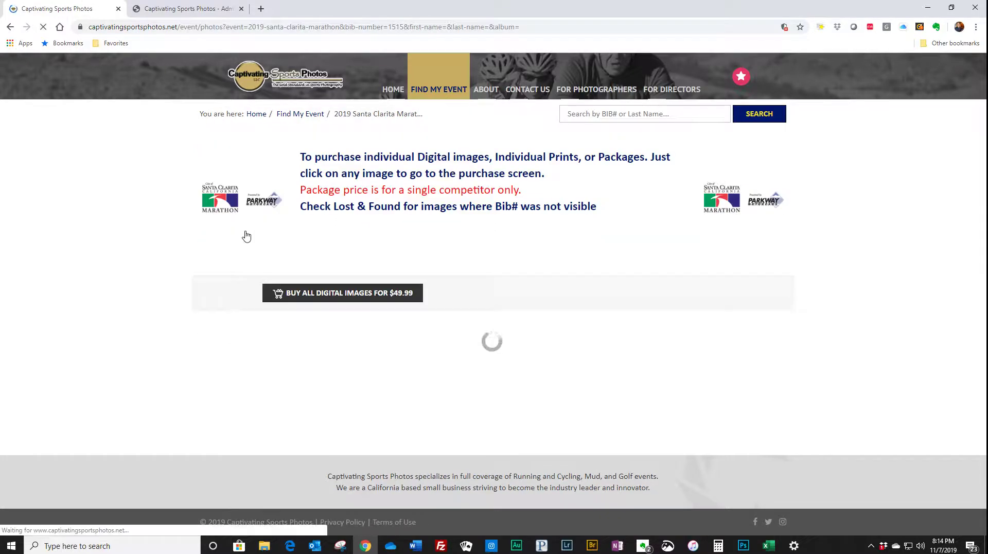
scroll(305, 273, down, 4)
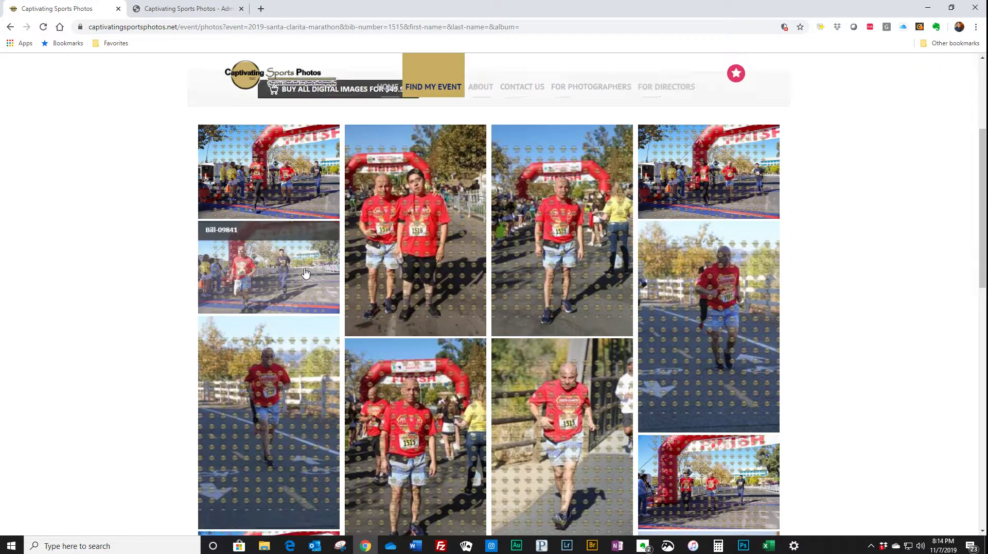
scroll(307, 276, down, 10)
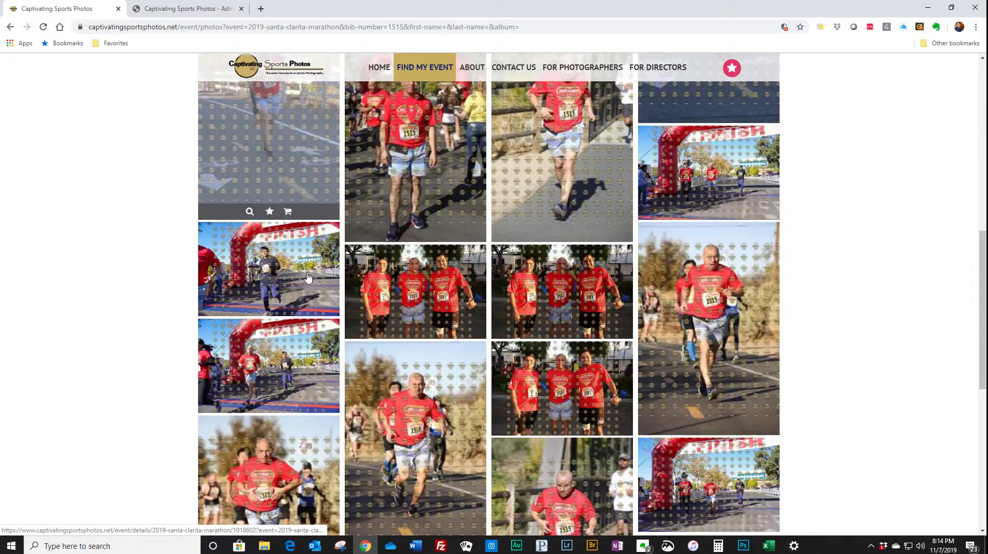
scroll(309, 278, down, 3)
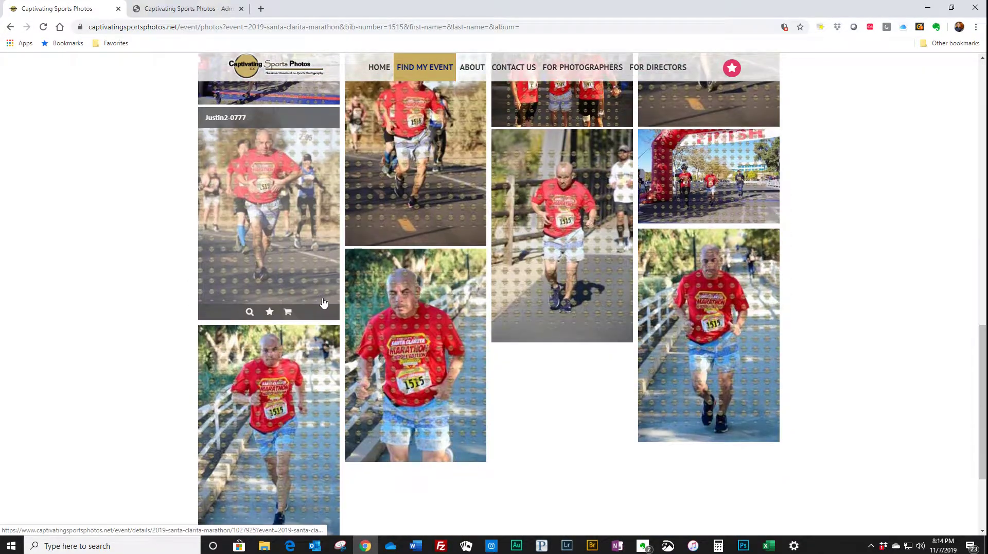
scroll(324, 303, up, 5)
scroll(326, 303, up, 10)
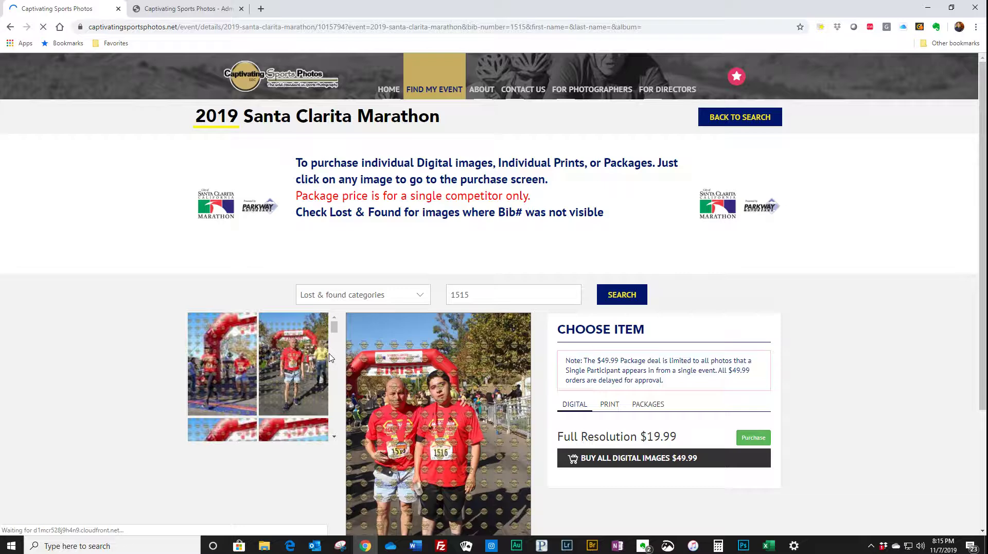
Step: Show the blank thumbnail's purchase page, where the large photo fails to load, then bring Outlook forward
drag(333, 332, 325, 398)
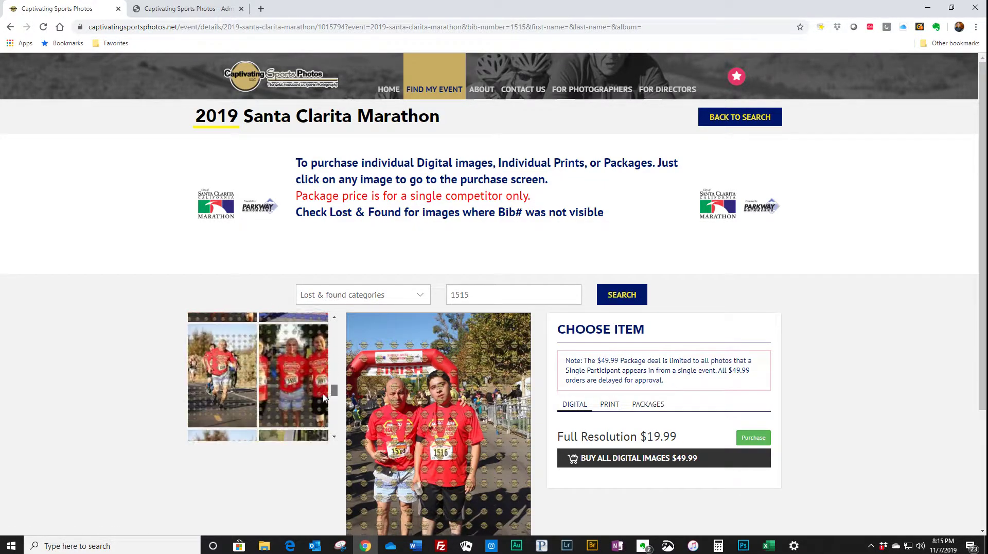
scroll(324, 398, down, 5)
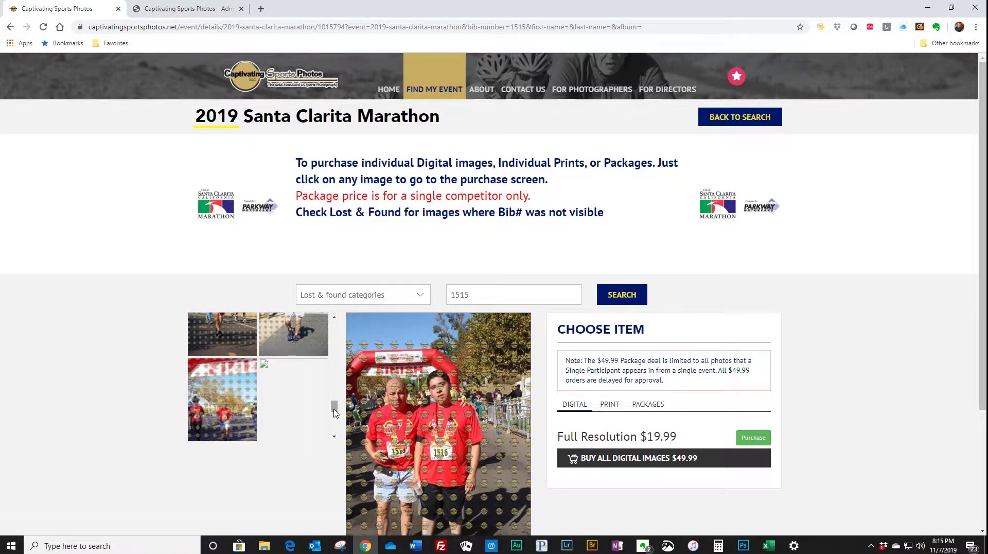
drag(336, 411, 335, 431)
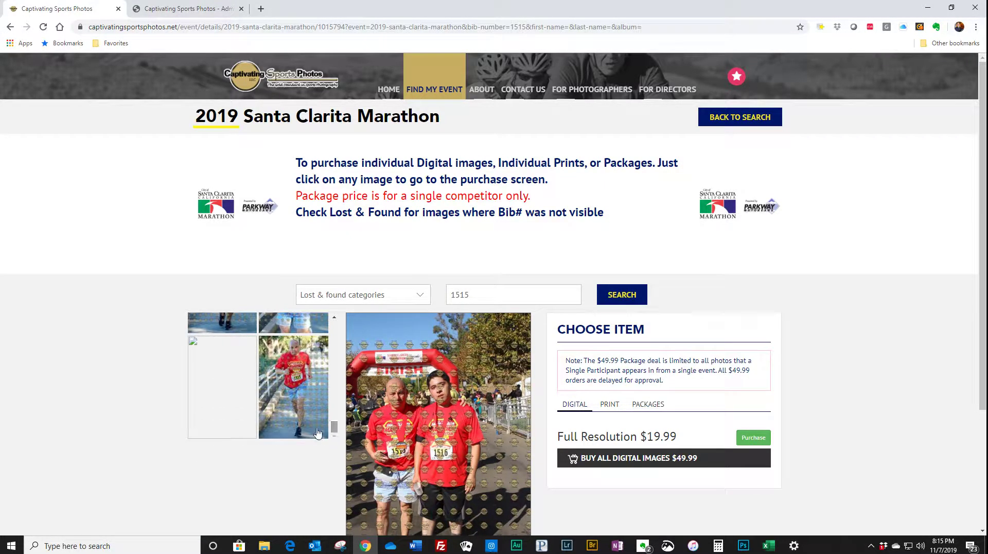
click(230, 376)
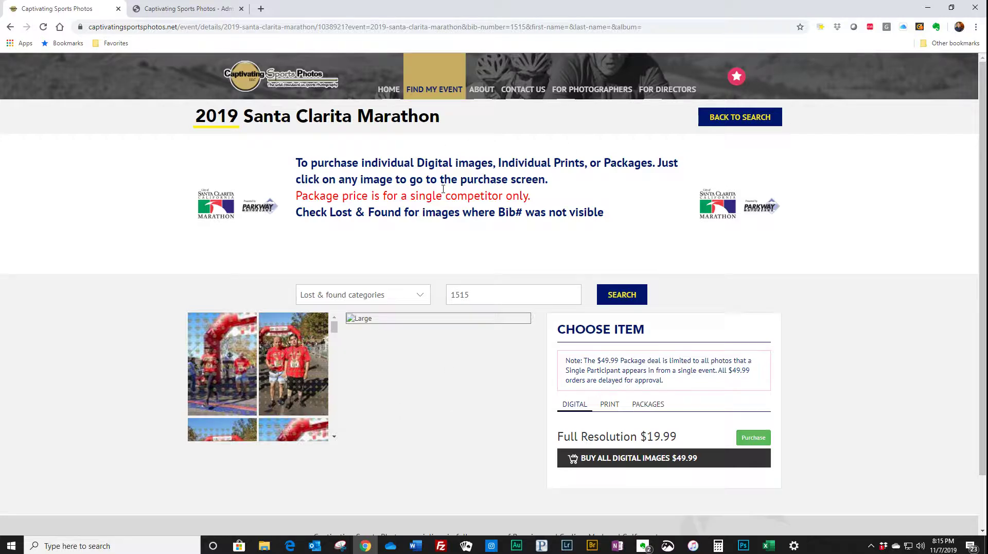
click(315, 545)
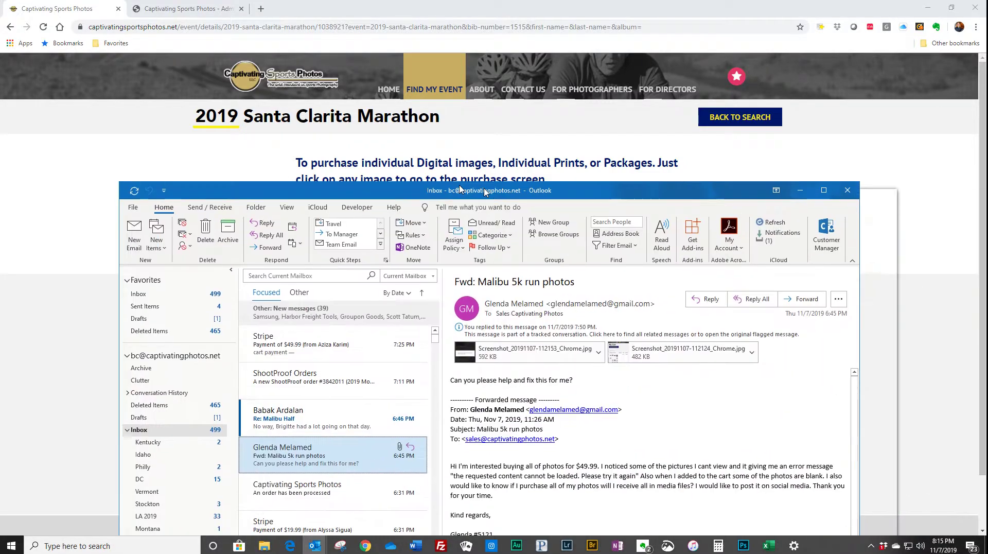
Step: Preview the My Cart screenshot showing $49.99 Malibu Half Marathon media with blank thumbnails, Outlook maximized
scroll(447, 423, down, 1)
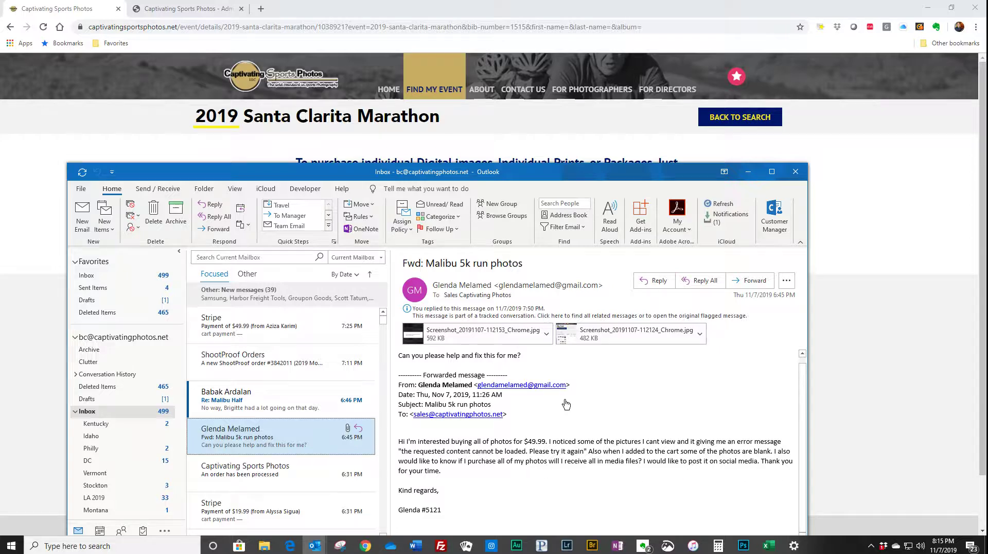
click(455, 330)
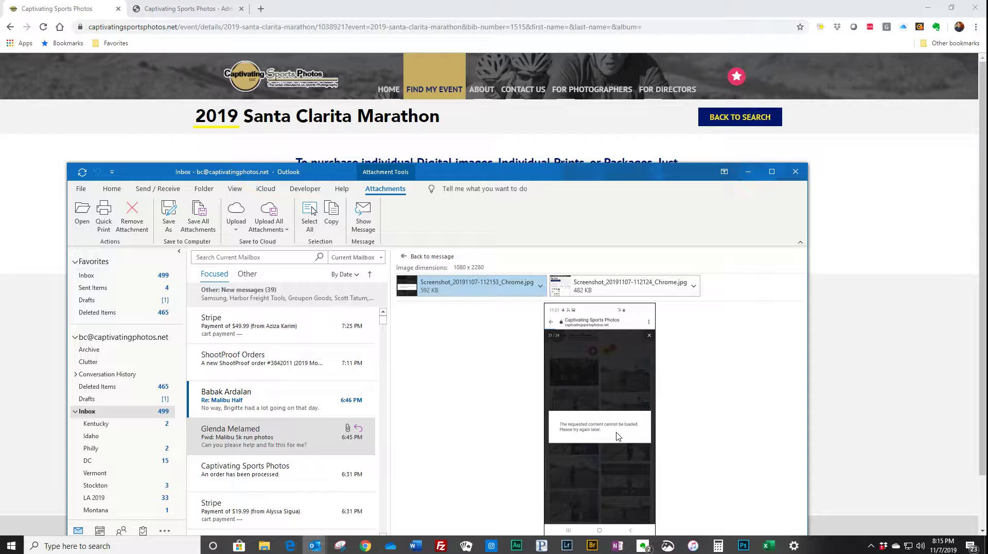
click(605, 289)
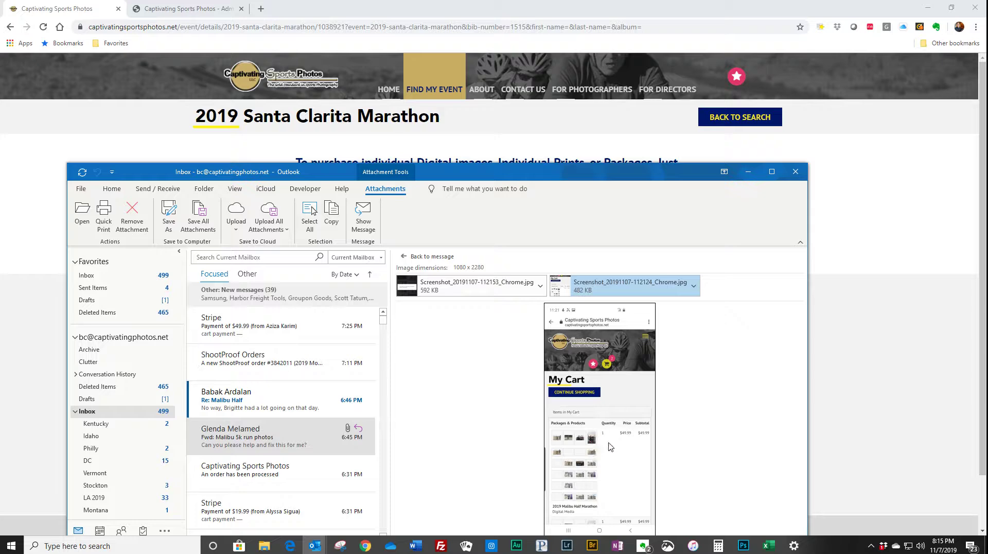
click(772, 171)
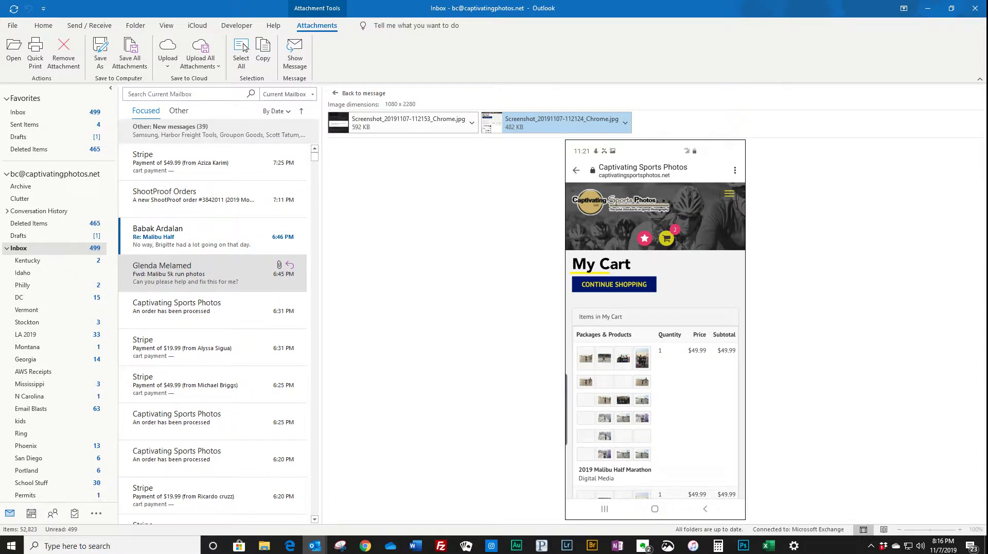
scroll(168, 335, down, 2)
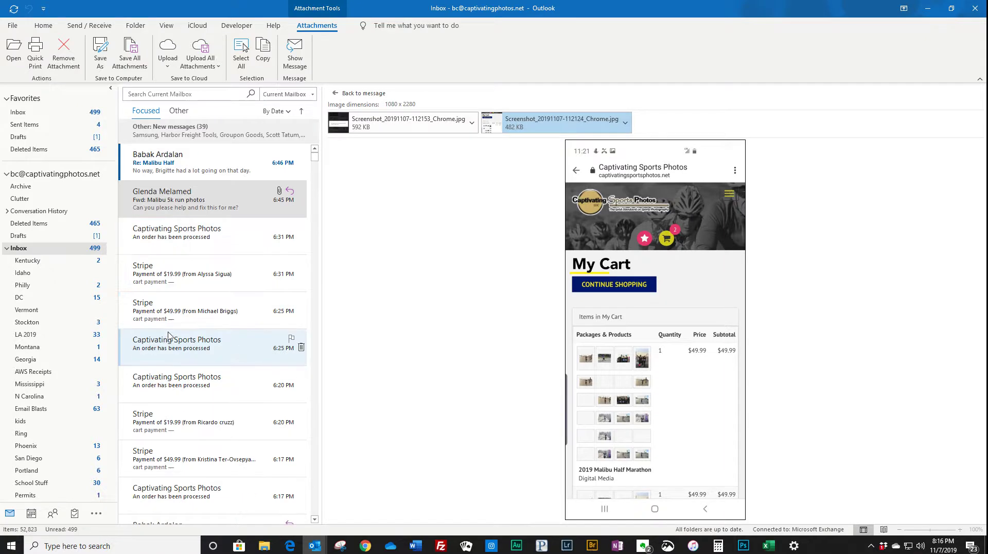
Step: Read the 6:25 PM 'An order has been processed' email and scroll through its broken item images
click(172, 320)
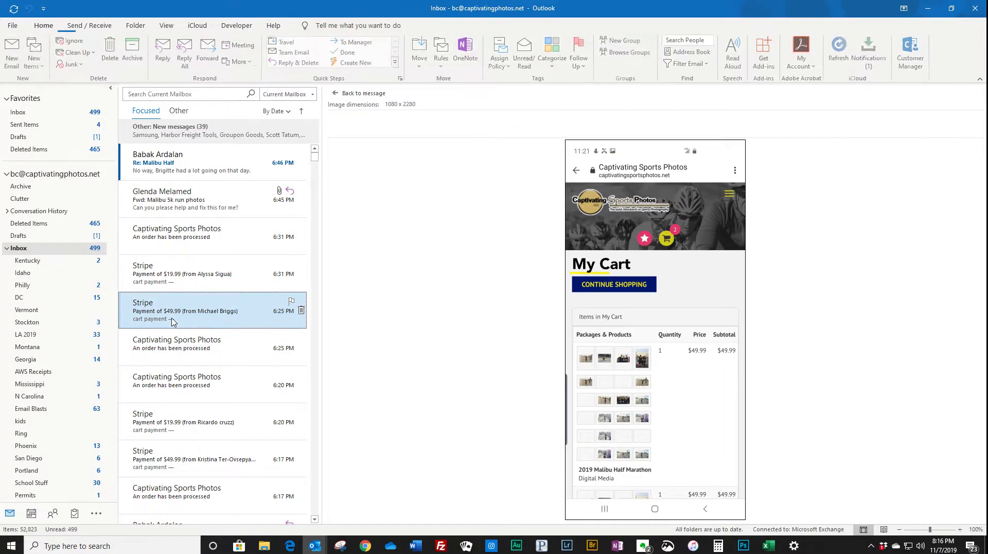
click(182, 350)
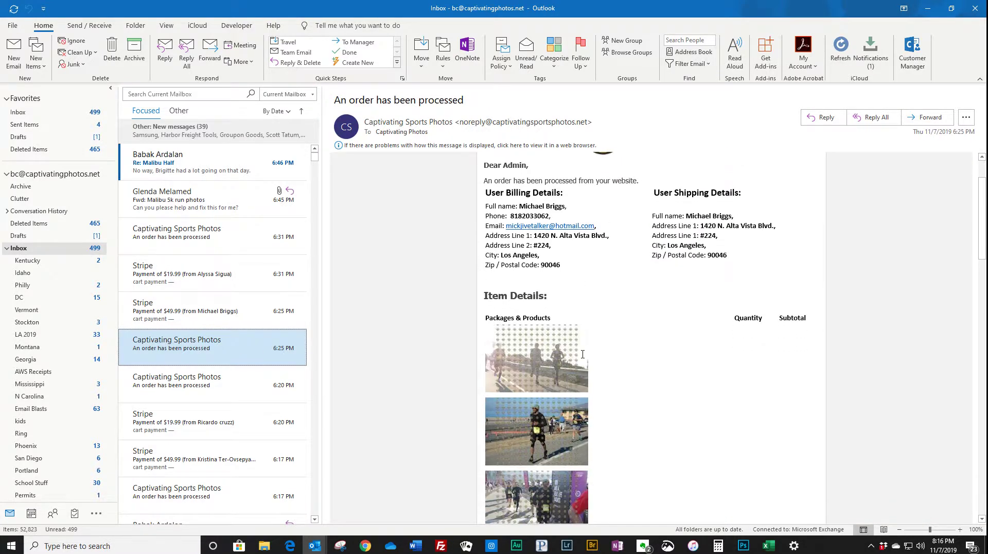
scroll(639, 351, down, 5)
scroll(639, 351, down, 10)
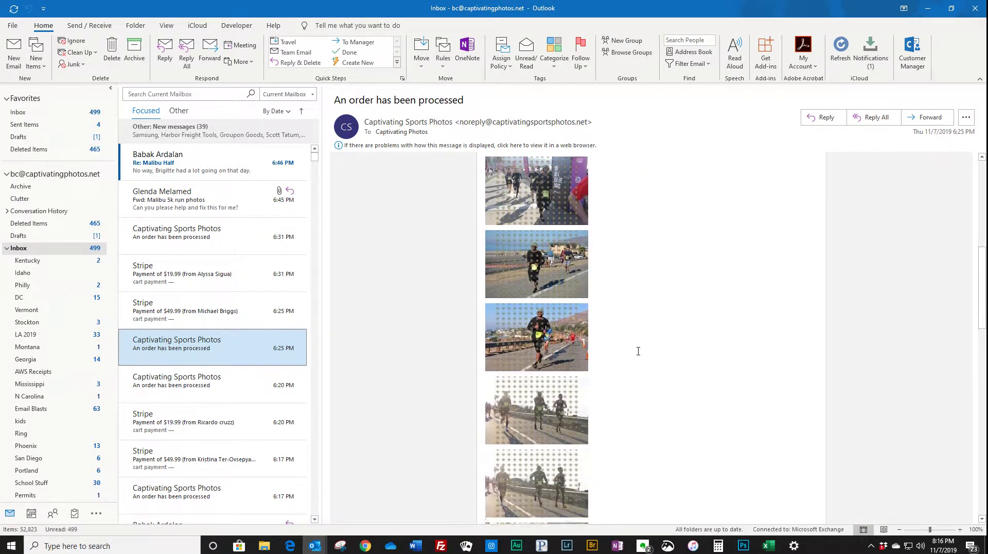
scroll(638, 351, down, 5)
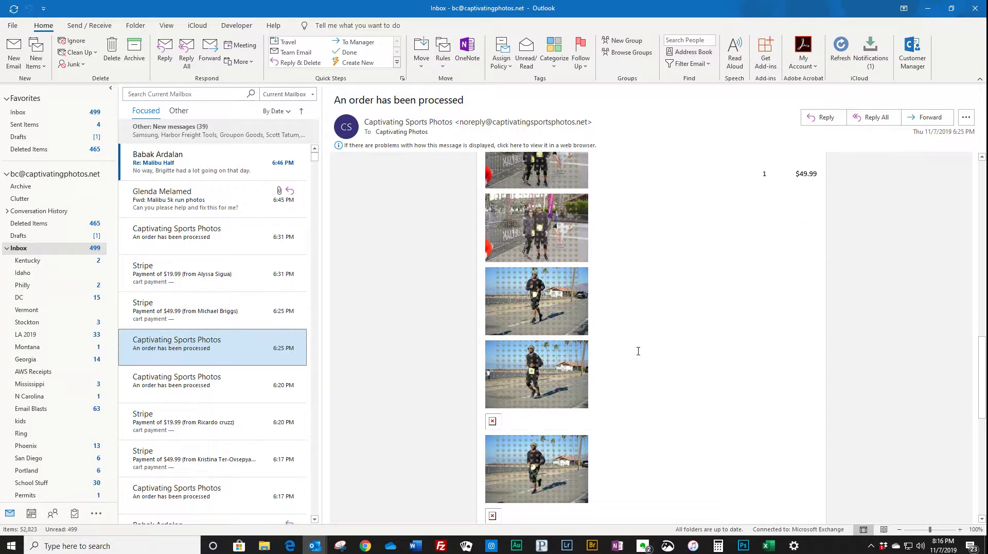
scroll(640, 351, up, 5)
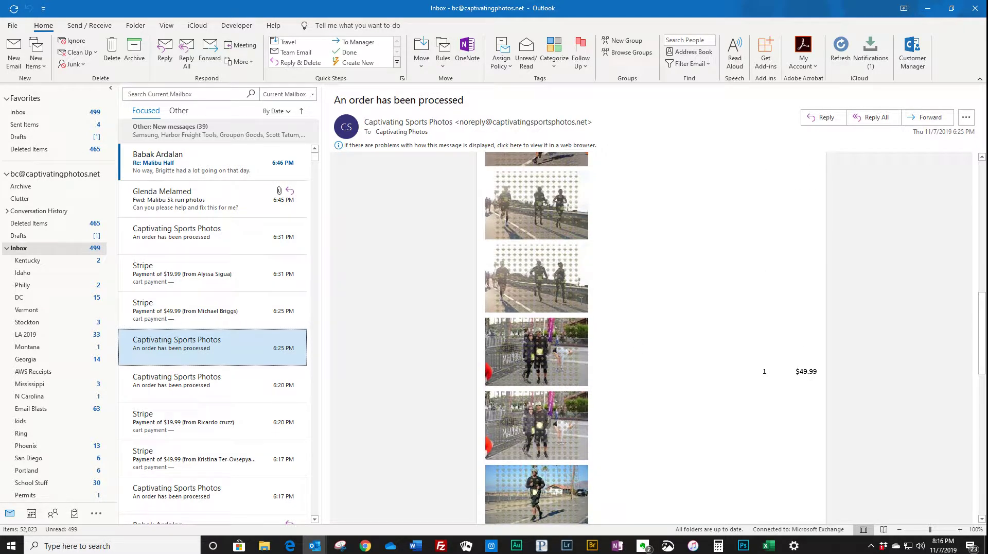
scroll(547, 389, down, 8)
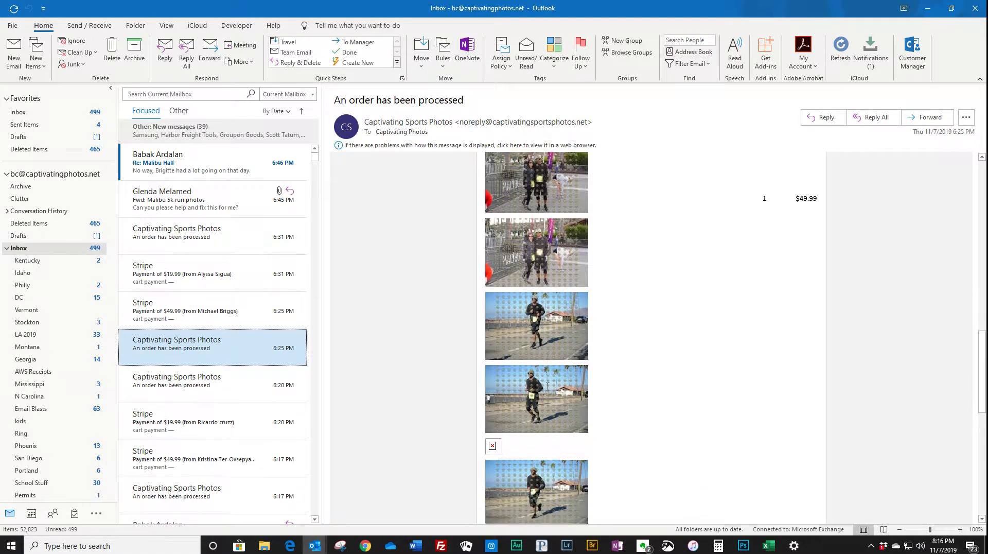
scroll(524, 374, down, 3)
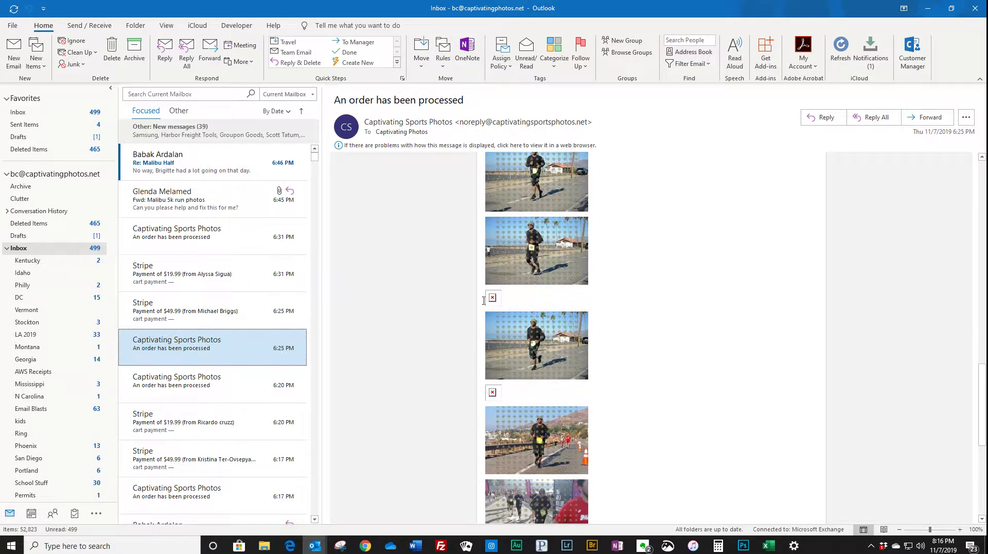
scroll(510, 321, down, 3)
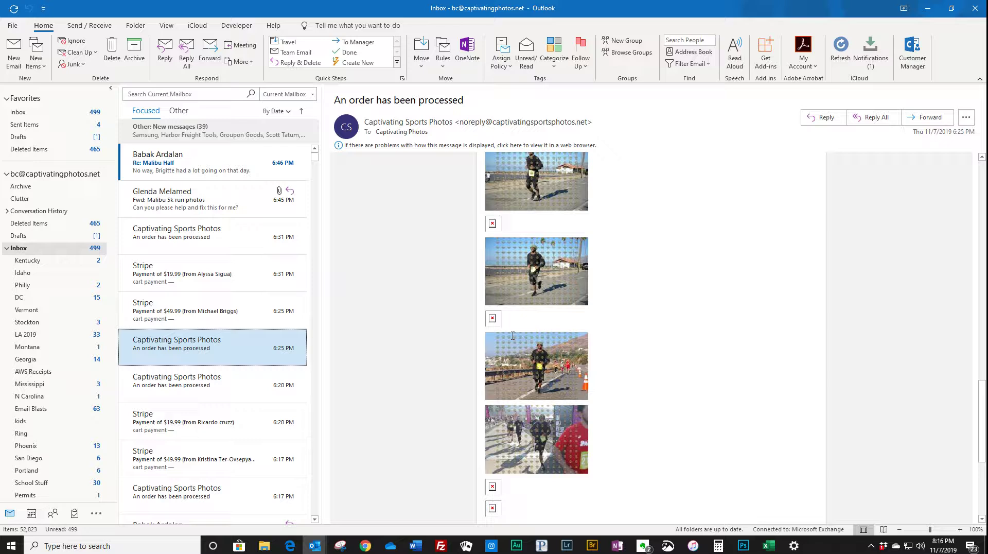
scroll(513, 336, down, 3)
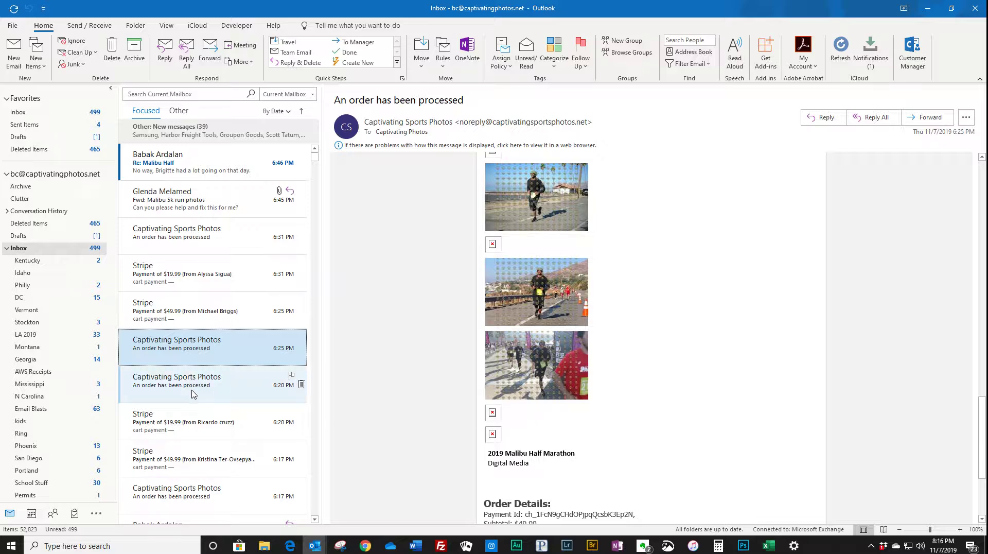
Step: Put Outlook away to bring back the 2019 Santa Clarita Marathon page in Chrome
click(926, 9)
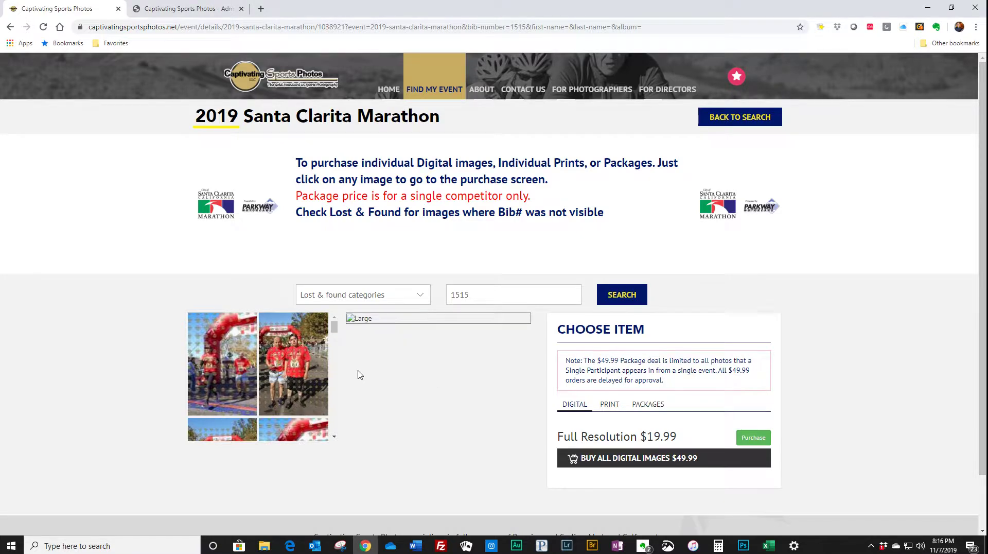
scroll(358, 375, down, 1)
scroll(341, 360, up, 1)
click(188, 9)
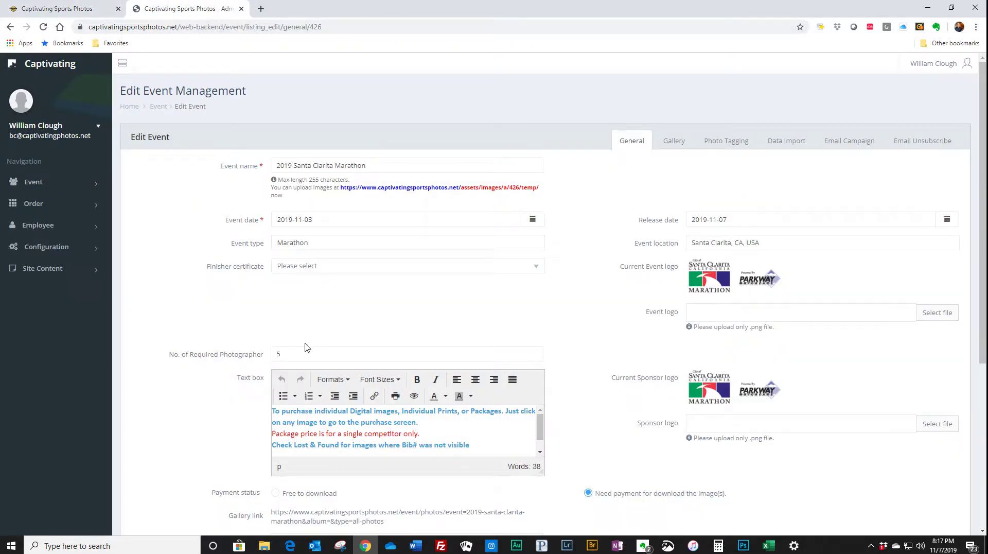
scroll(306, 348, down, 5)
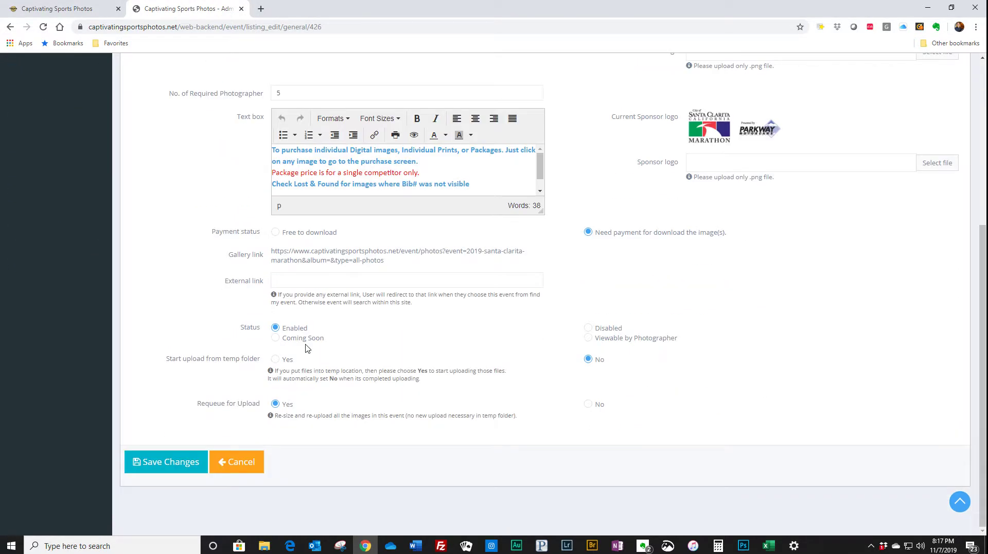
scroll(306, 348, up, 2)
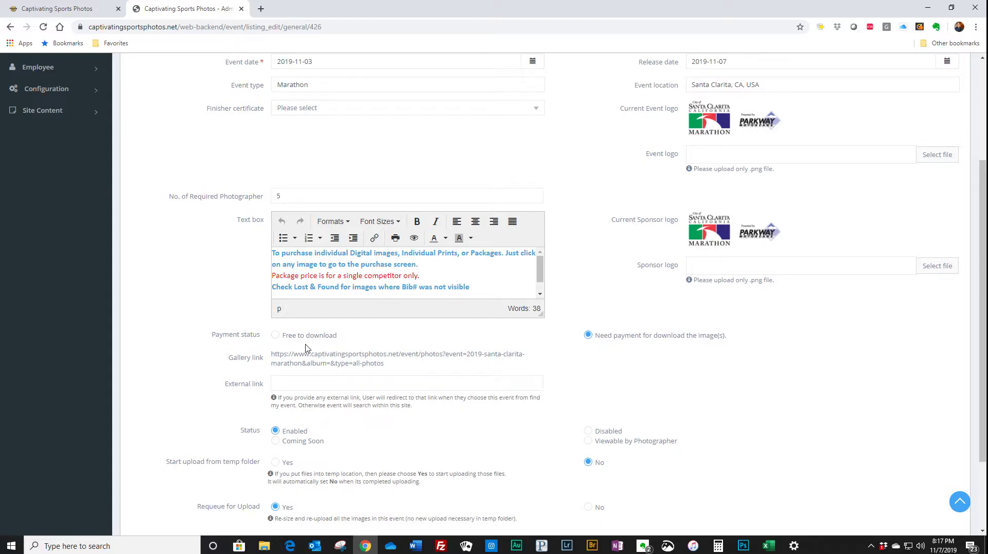
scroll(306, 348, up, 1)
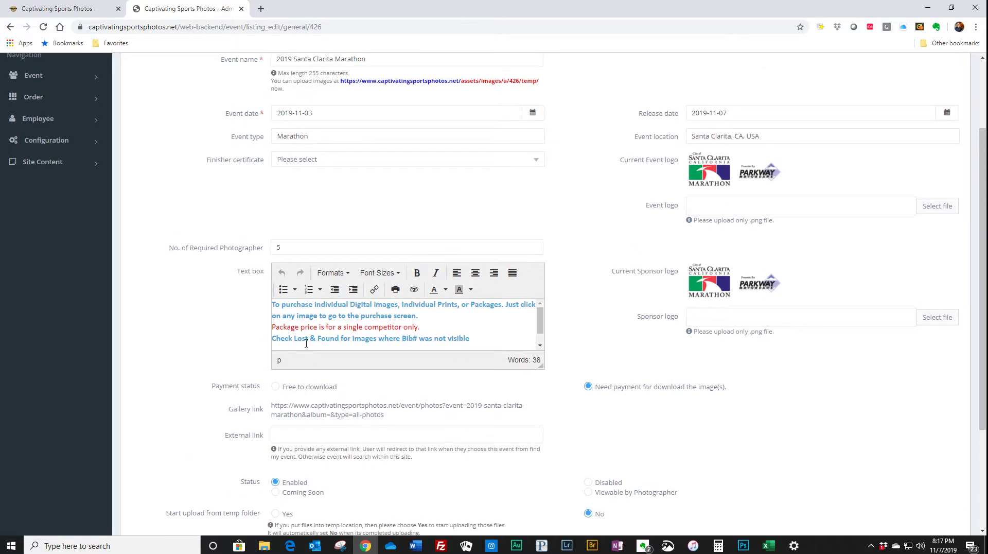
scroll(306, 343, down, 2)
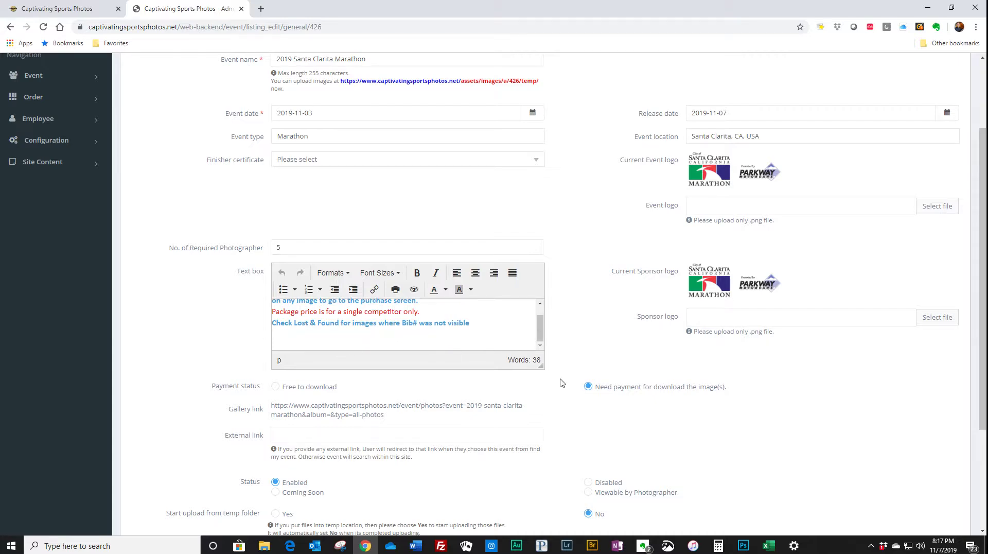
scroll(569, 382, down, 2)
scroll(569, 382, up, 5)
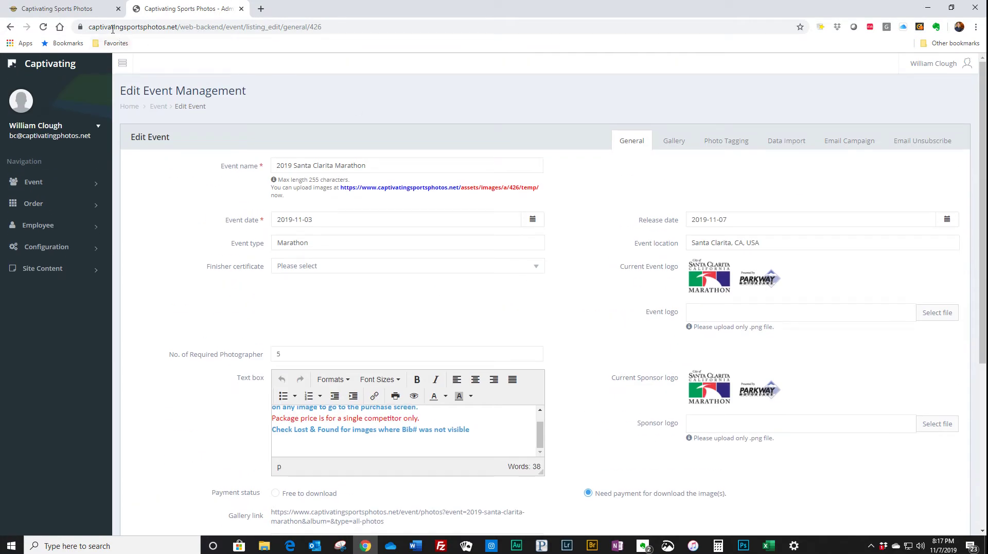
click(83, 10)
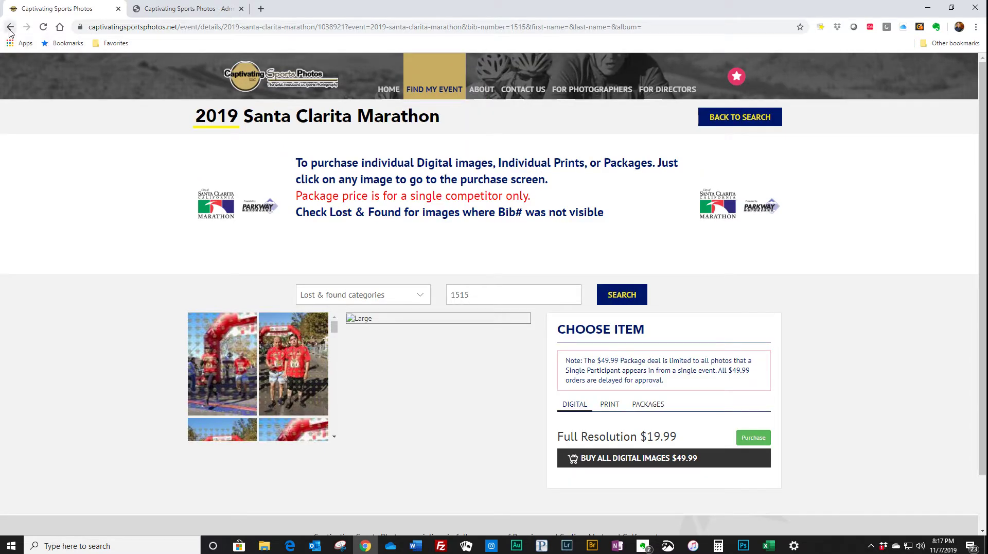
click(10, 27)
scroll(410, 357, down, 2)
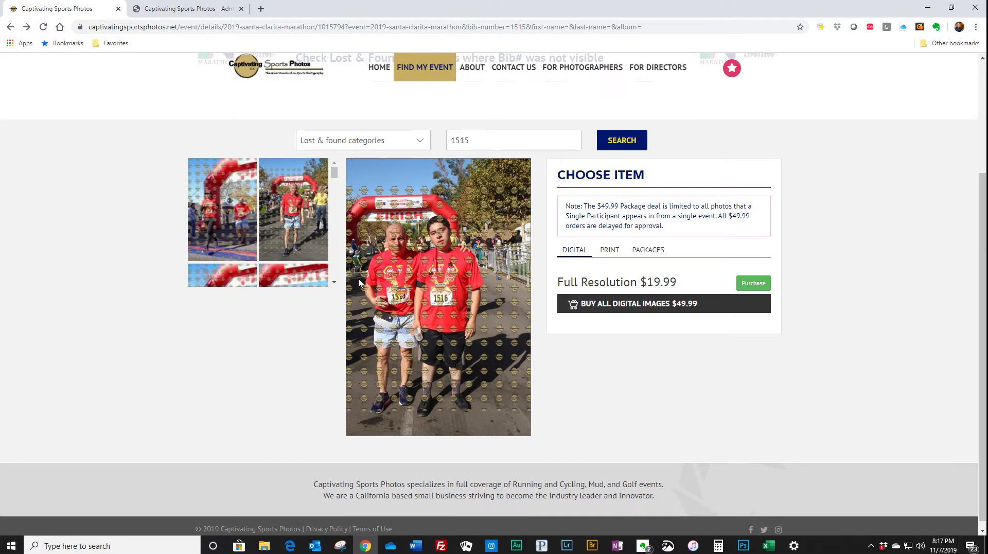
drag(335, 174, 339, 273)
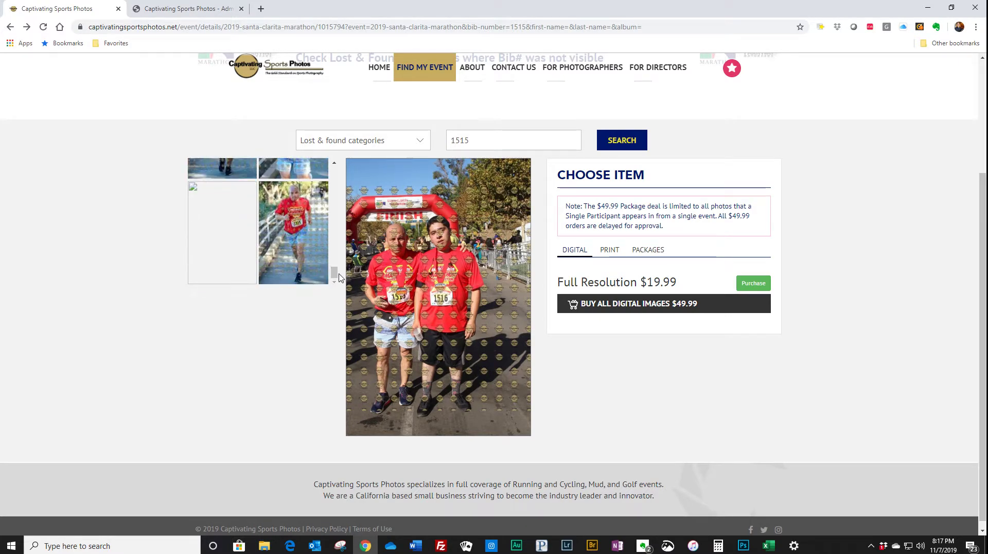
click(241, 239)
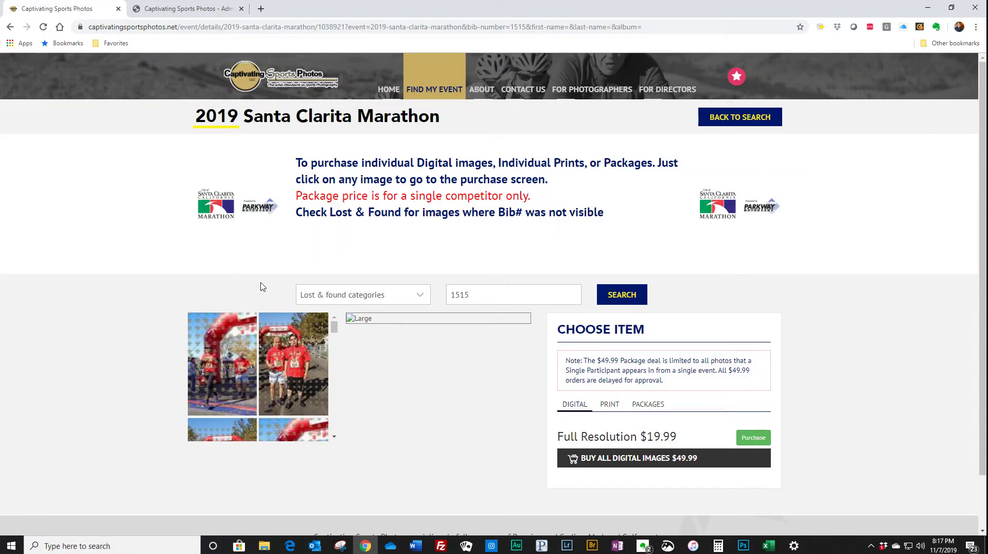
scroll(260, 282, down, 2)
scroll(302, 320, down, 1)
scroll(302, 320, down, 5)
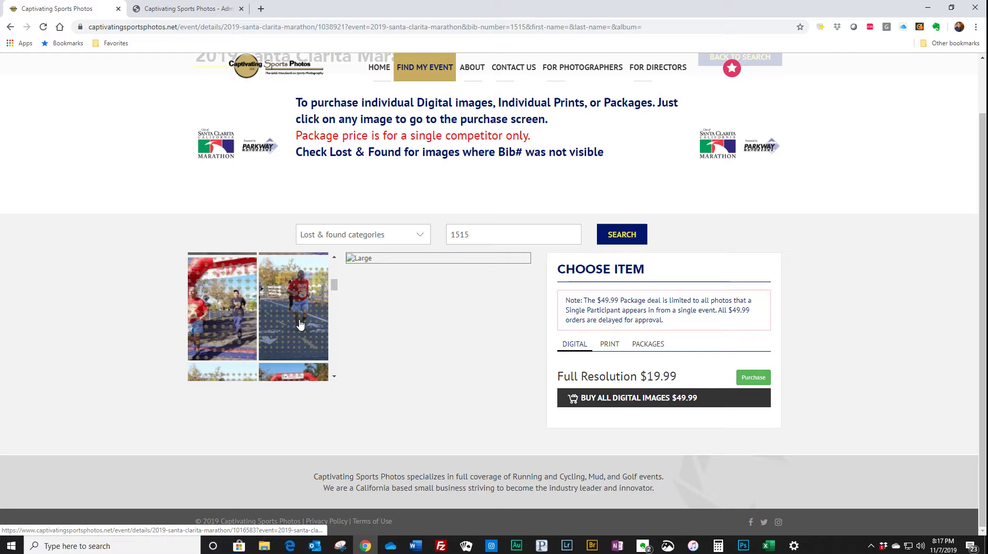
scroll(301, 328, down, 3)
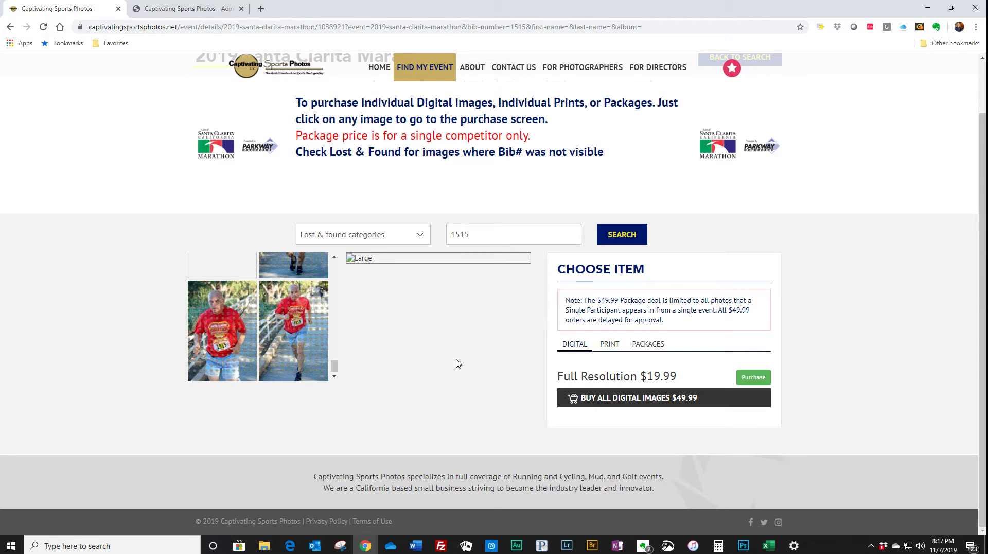
scroll(460, 363, up, 2)
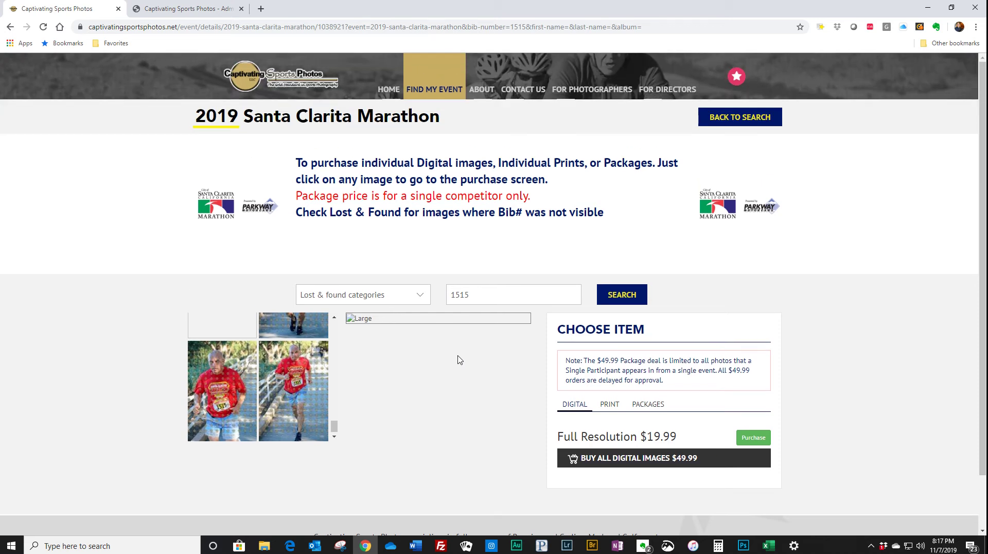